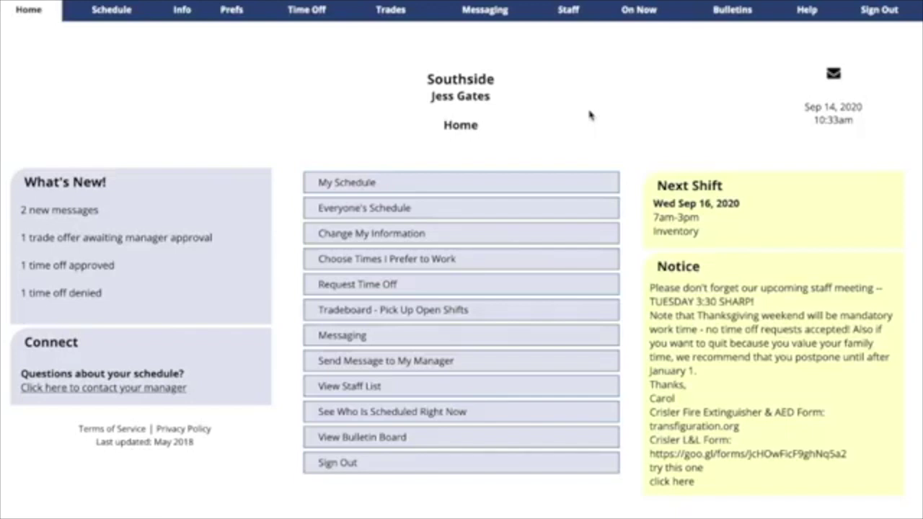
Open the Wednesday Oct-14 Inventory shift from the personal schedule for editing and set its end time to 3:30pm.
click(515, 184)
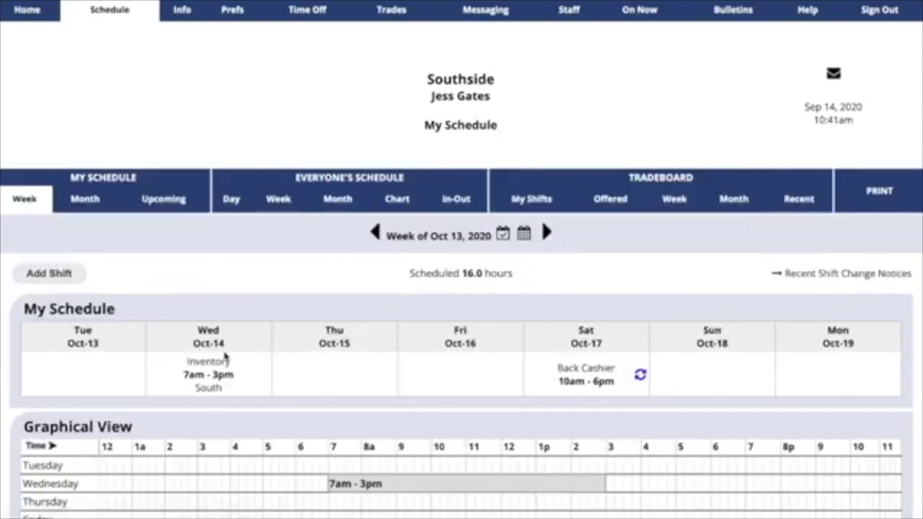
click(218, 370)
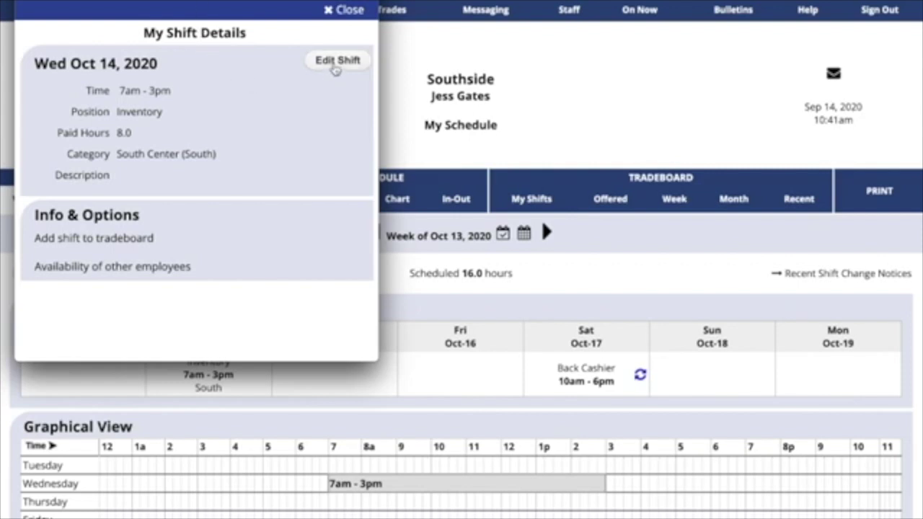
click(337, 61)
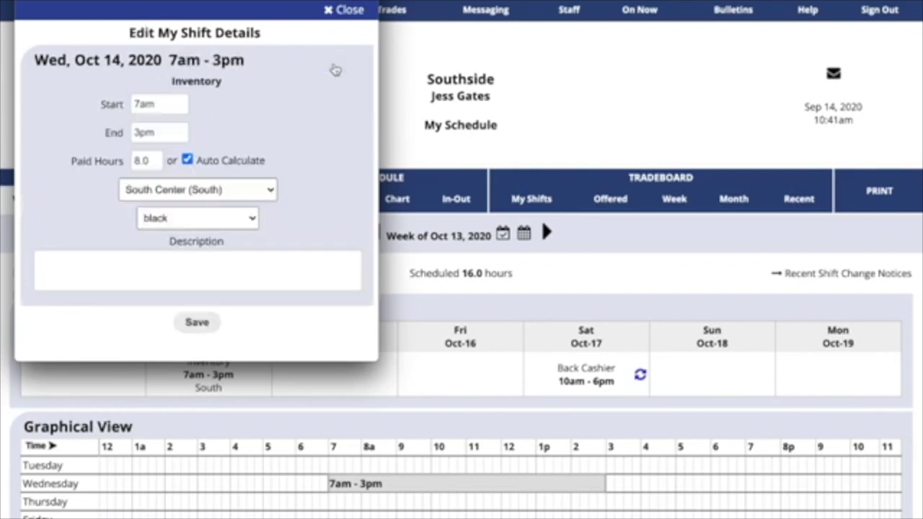
double_click(155, 132)
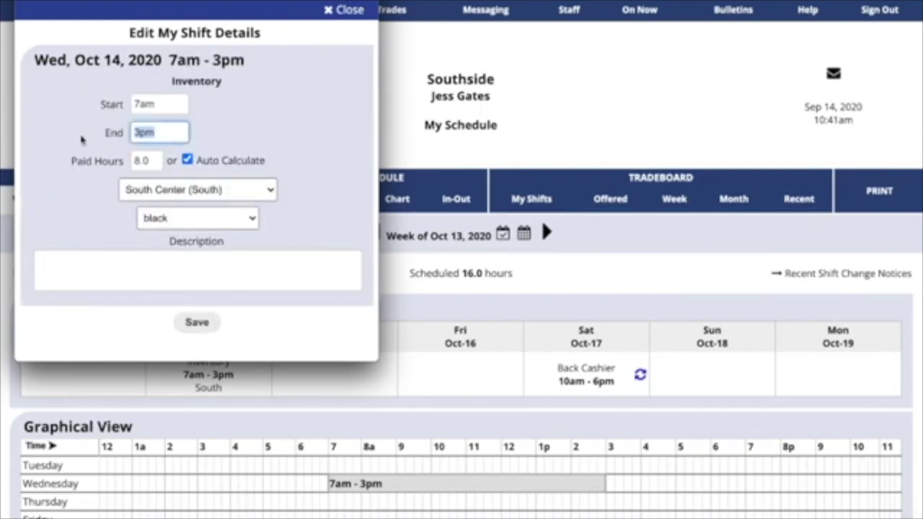
text(3:30pm)
Set the shift's color to green, enter a description stating who edited it, and save the changes.
click(152, 218)
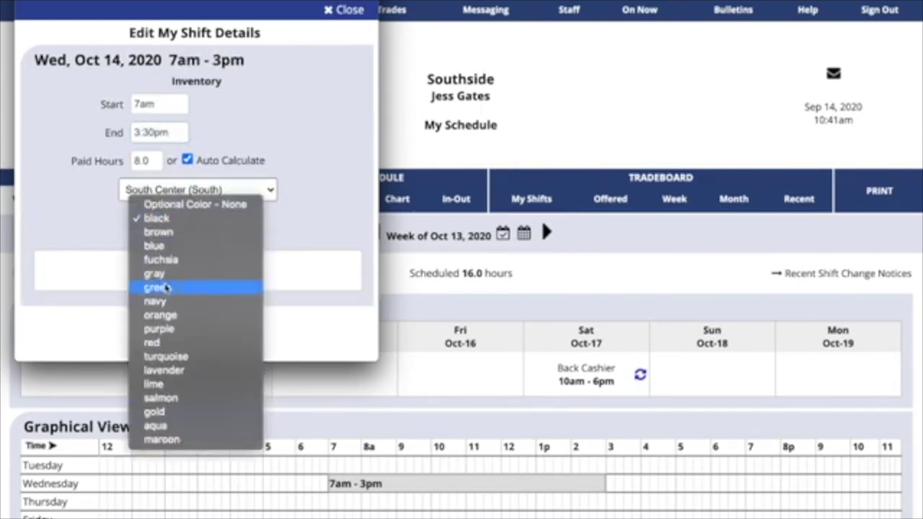
click(181, 282)
click(180, 282)
text(edited by Jess)
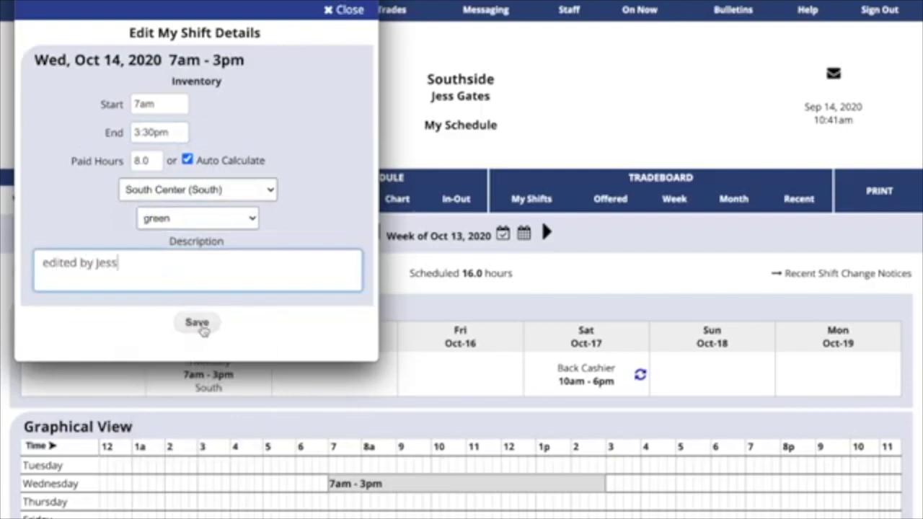
click(197, 323)
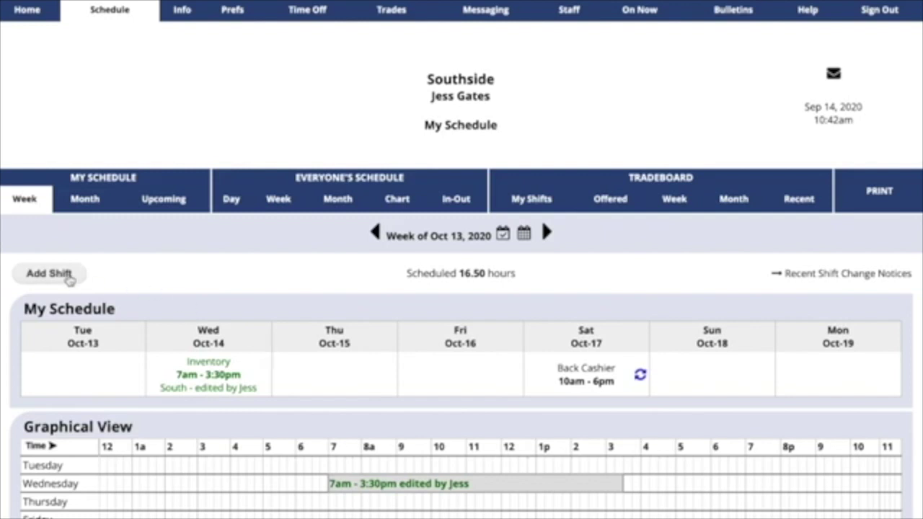
Start a new shift for the week of Oct 13 as Front Cashier, starting at 10a and ending at 6p.
click(65, 275)
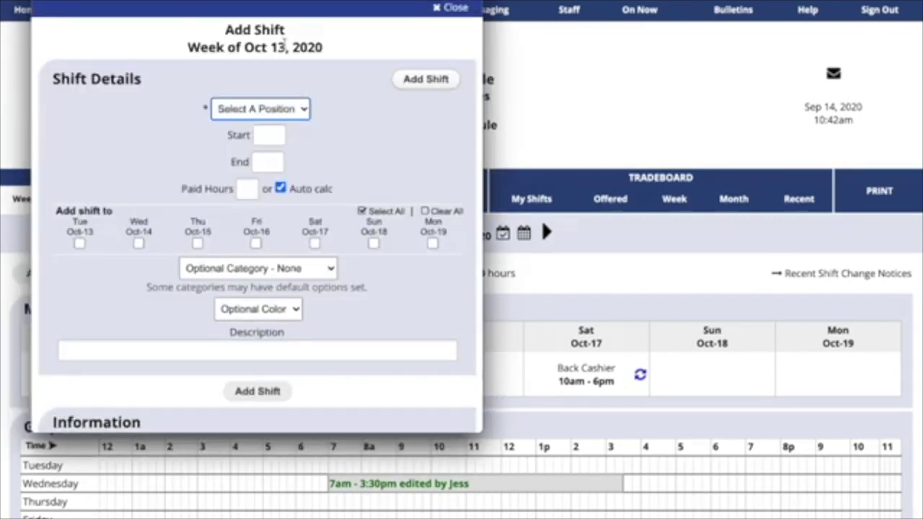
click(305, 110)
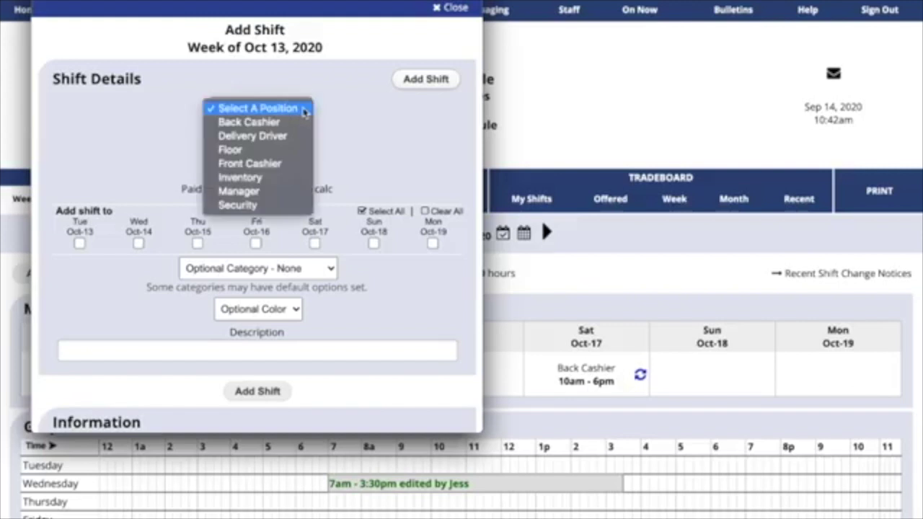
click(297, 173)
click(273, 135)
text(1)
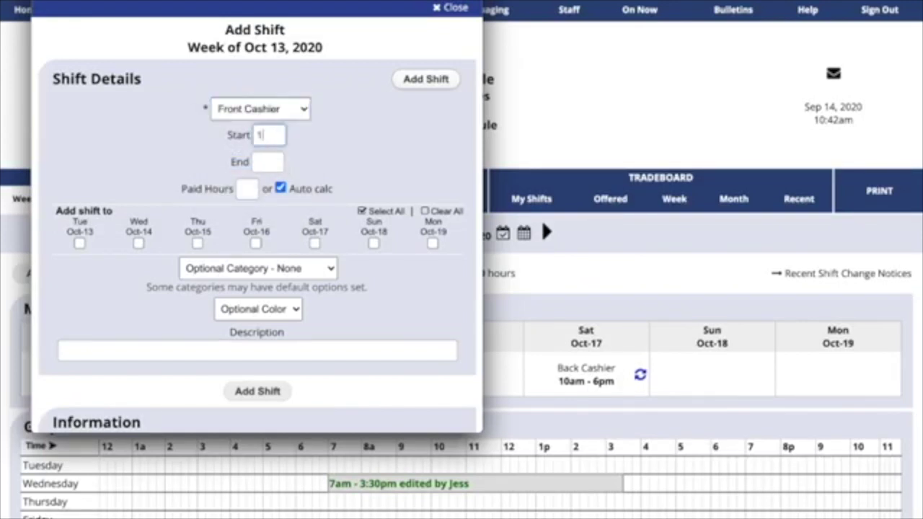
text(0a)
key(Tab)
text(6p)
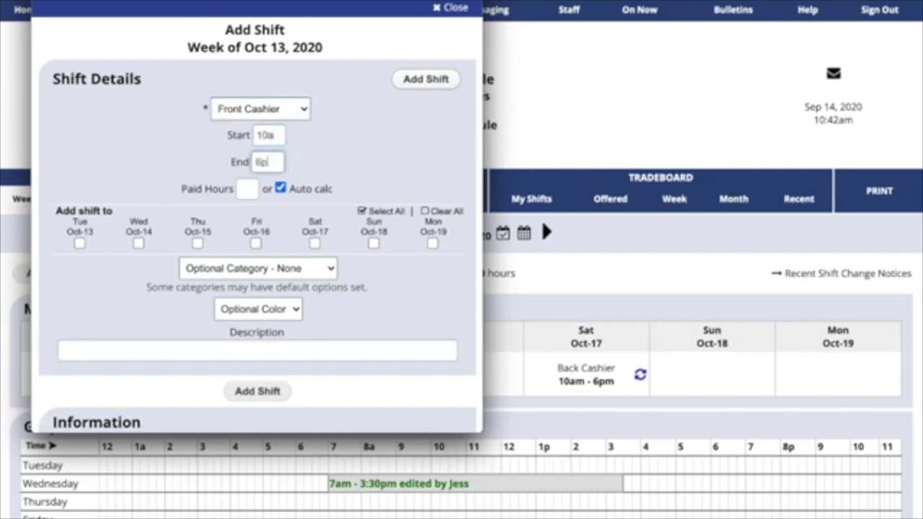
Set the paid hours to 7.5 with automatic calculation off, and assign the shift to Sun Oct-18 and Mon Oct-19.
key(Tab)
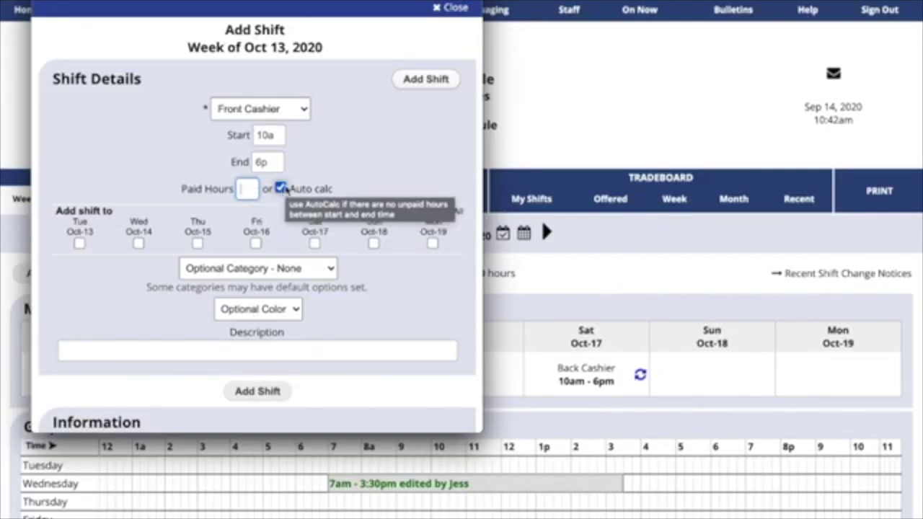
mouse_move(247, 189)
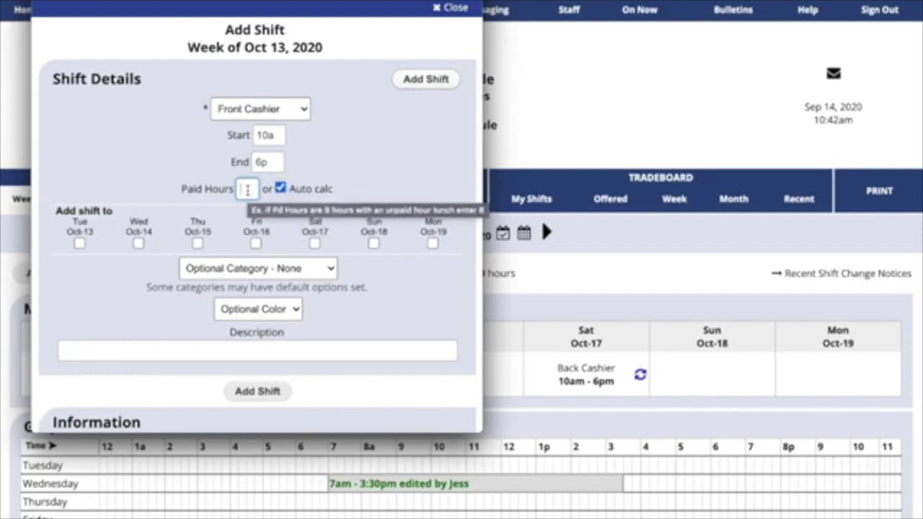
text(7.5)
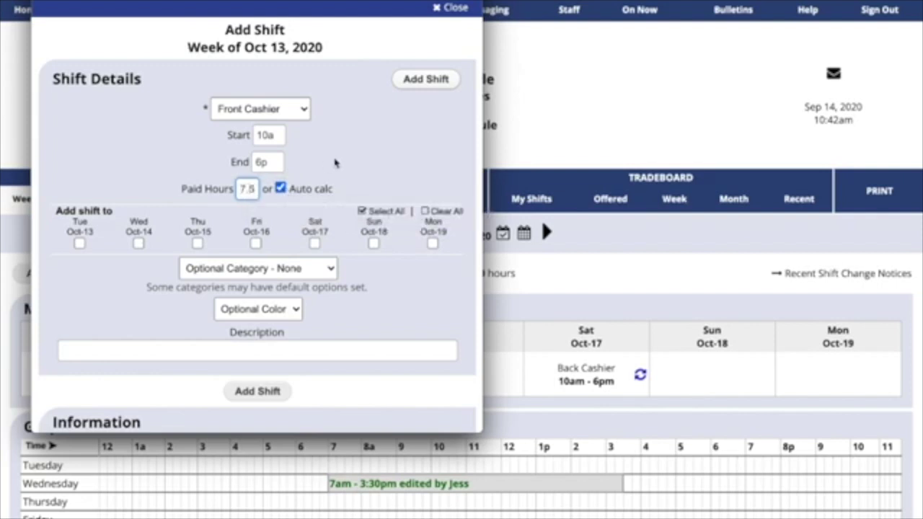
click(274, 195)
click(280, 189)
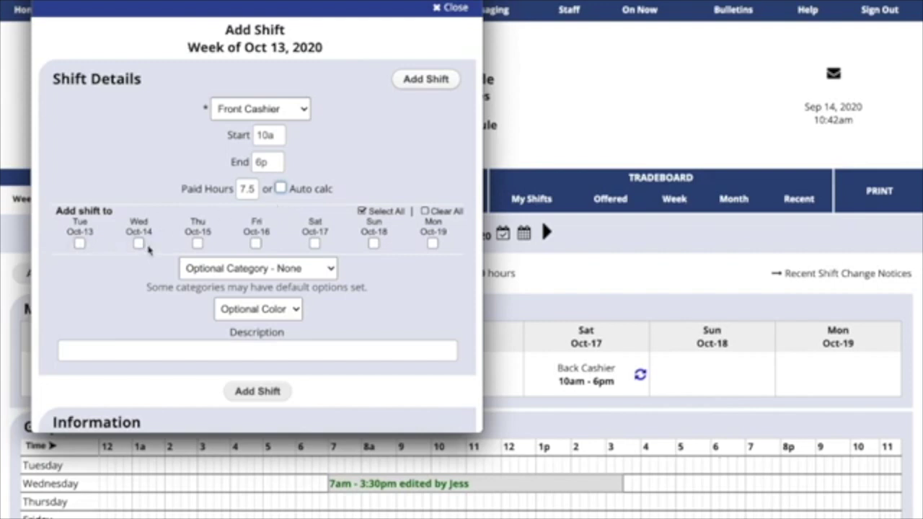
click(374, 244)
click(433, 244)
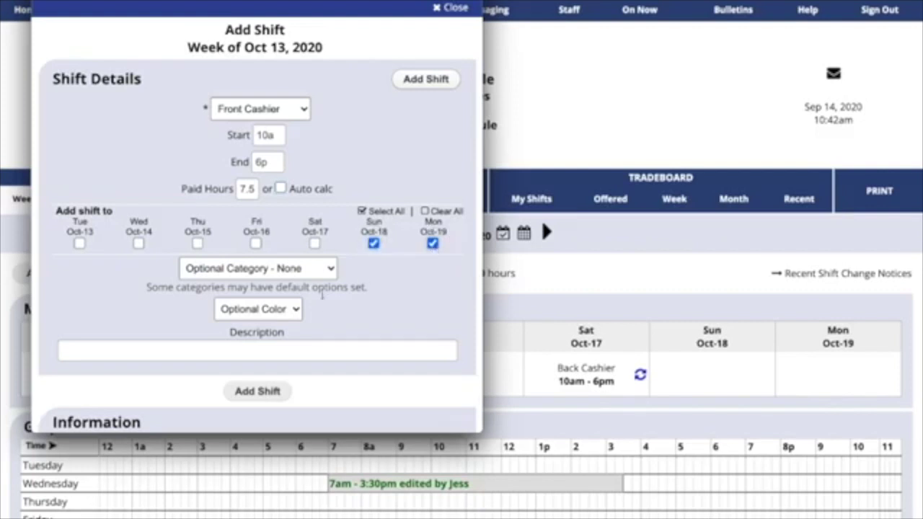
Set the color to purple and the description to "Special Shift", then add the shift despite the availability conflict.
click(296, 310)
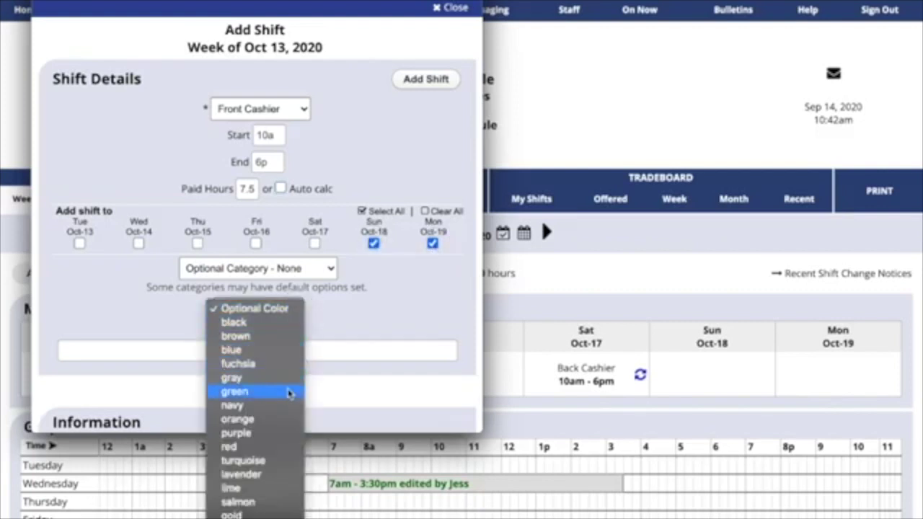
click(287, 432)
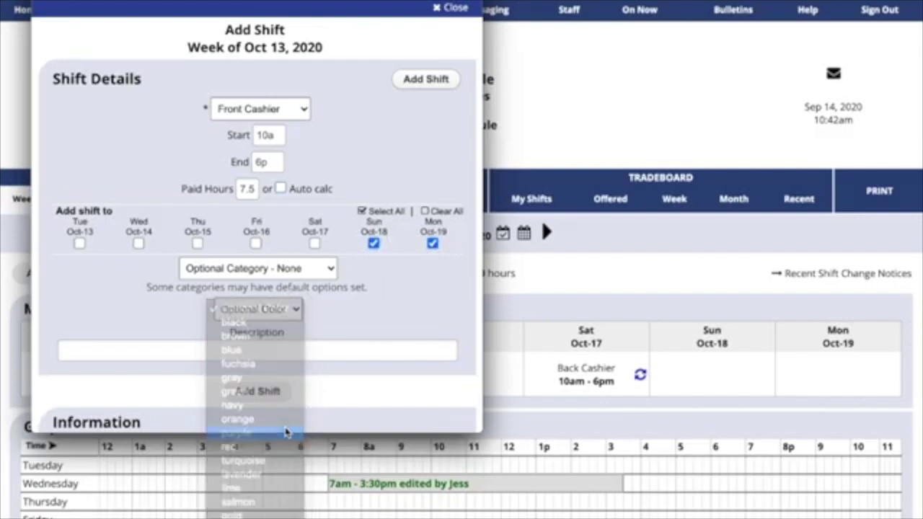
click(267, 352)
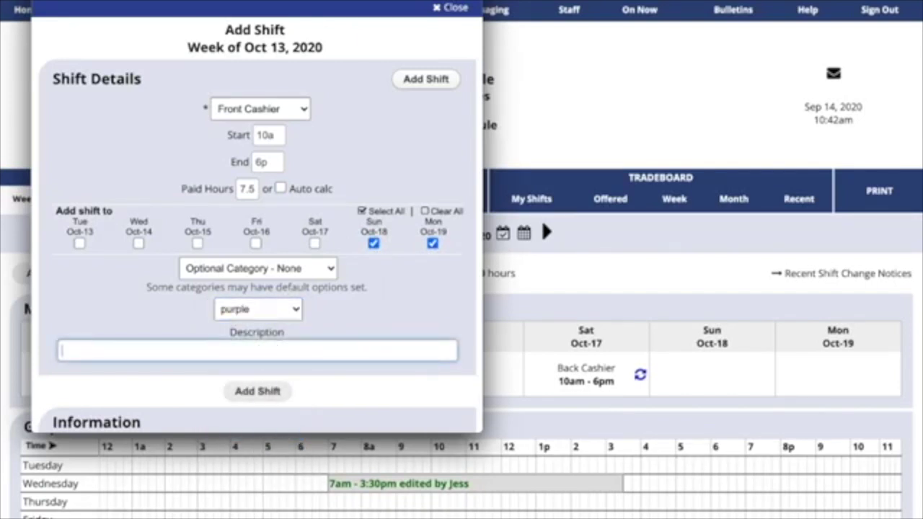
text(Special Shift)
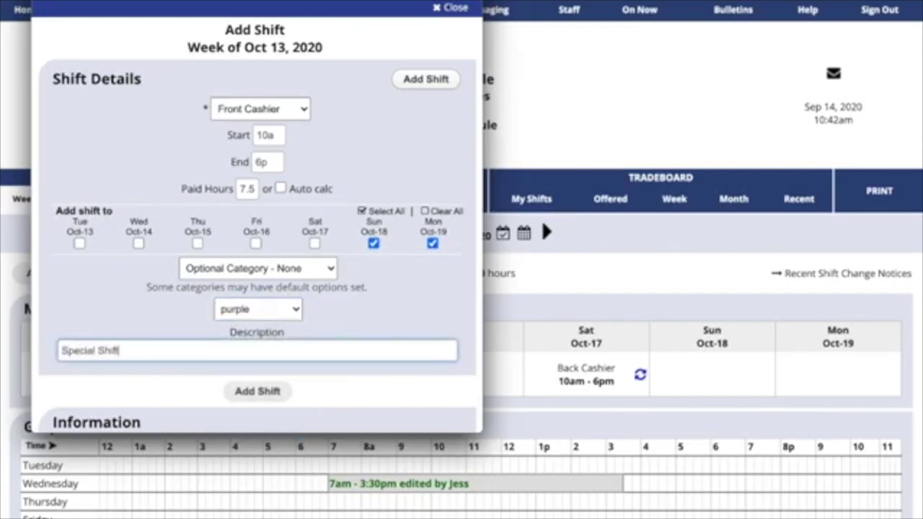
scroll(315, 383, down, 1)
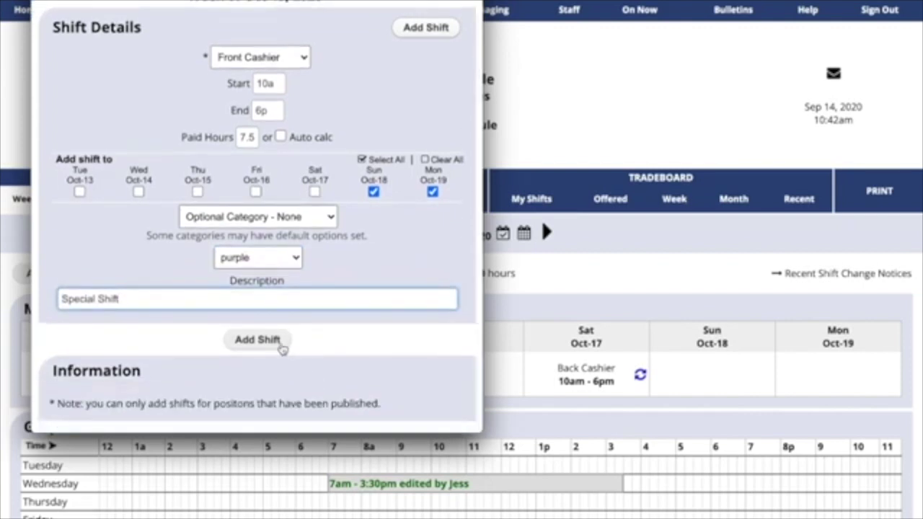
click(281, 347)
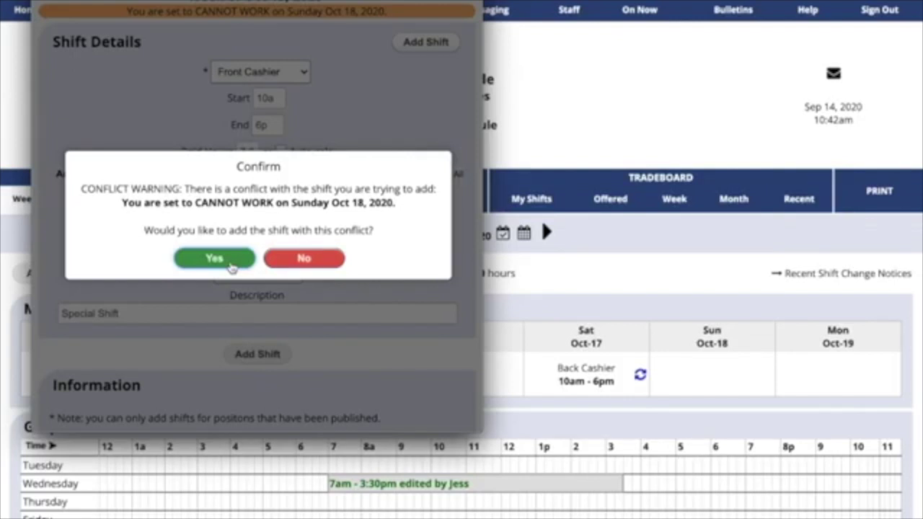
click(229, 261)
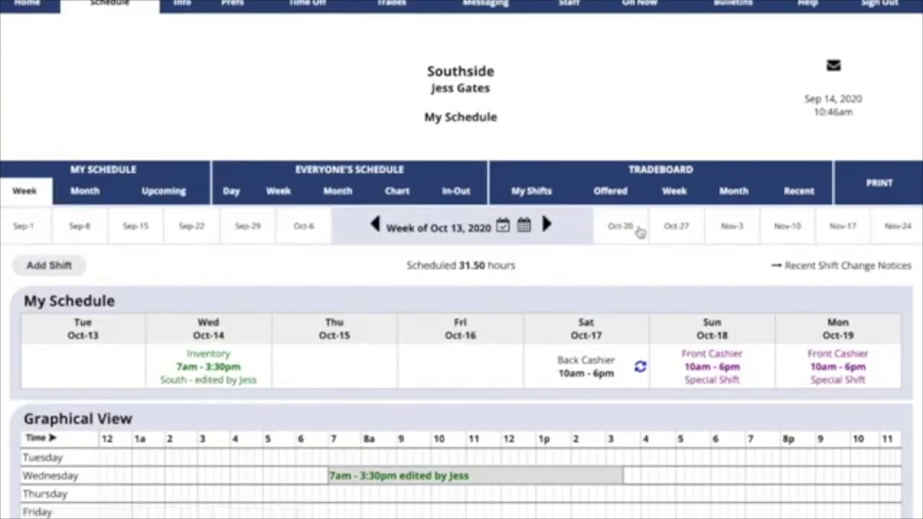
click(898, 226)
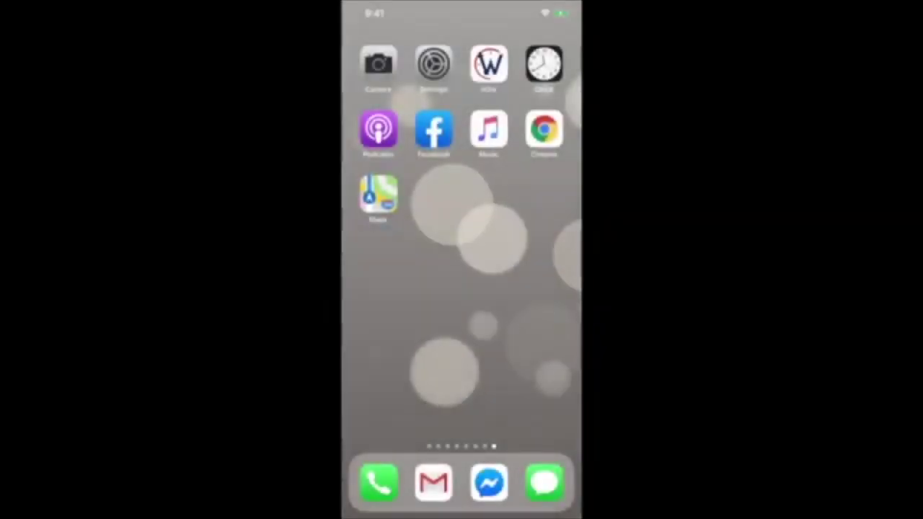
Switch to the WhenToWork mobile app and open the full-day shifts for Tuesday, Sep 15 from the personal weekly schedule.
click(489, 64)
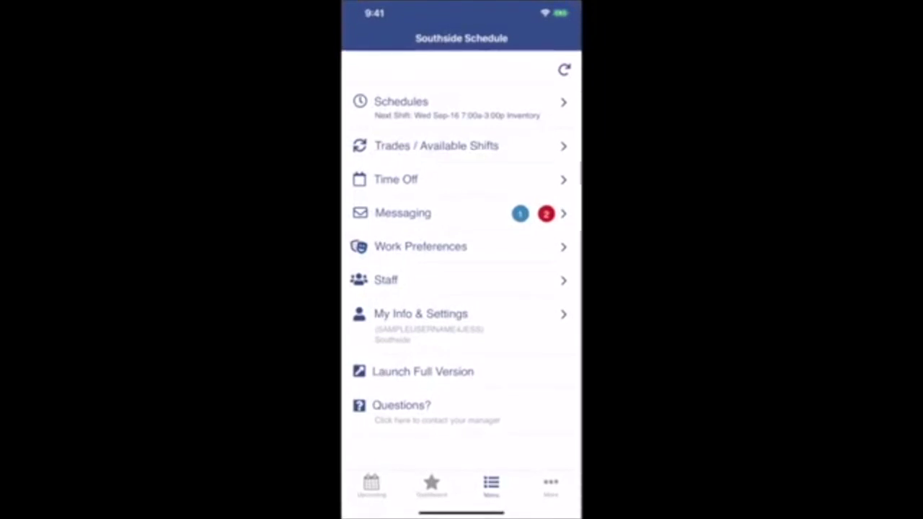
click(401, 102)
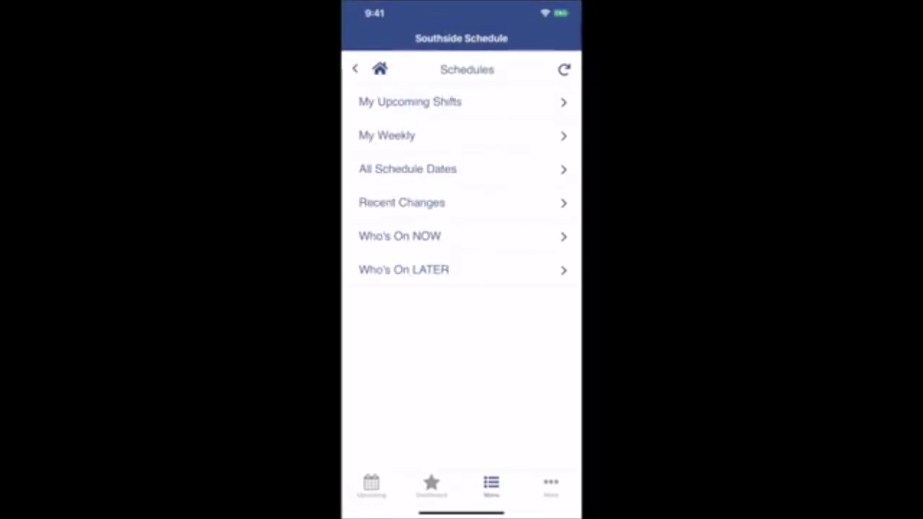
click(387, 135)
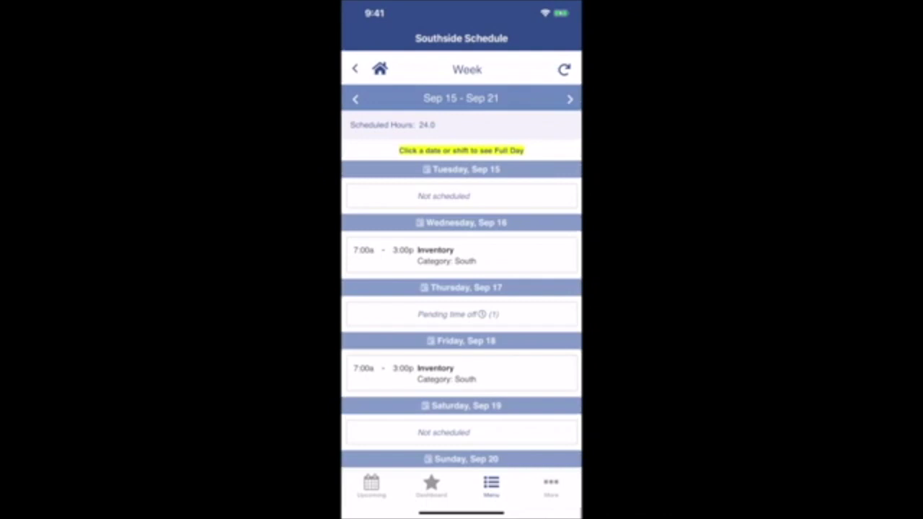
click(466, 169)
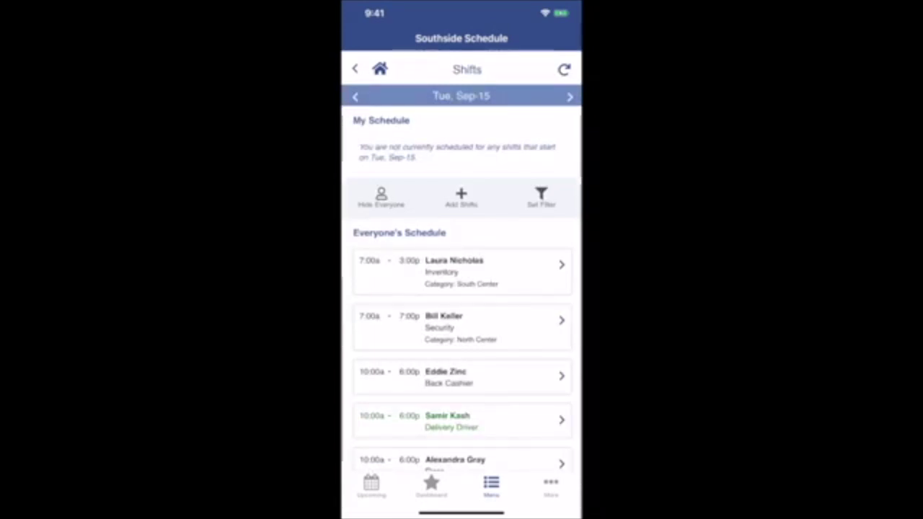
Start a new Tuesday shift as Front Cashier from 11a to 4p with paid hours calculated automatically.
click(461, 198)
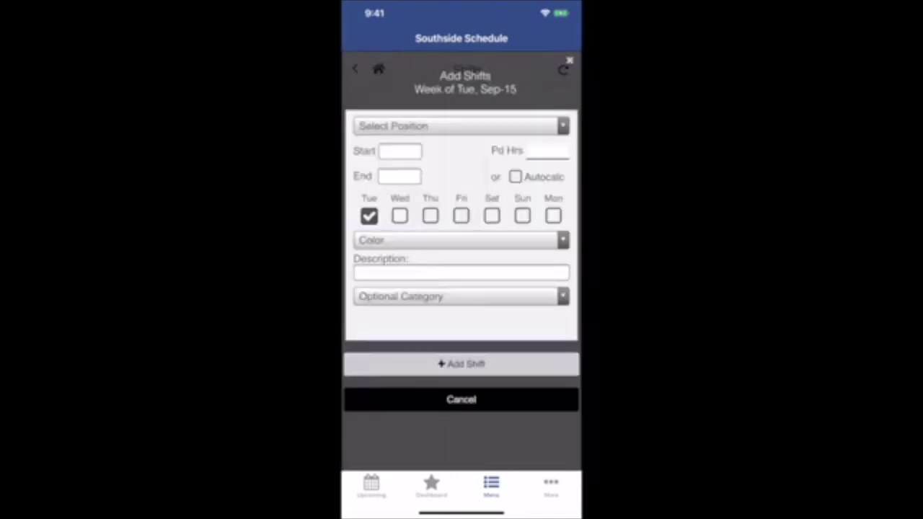
click(461, 126)
scroll(463, 458, down, 4)
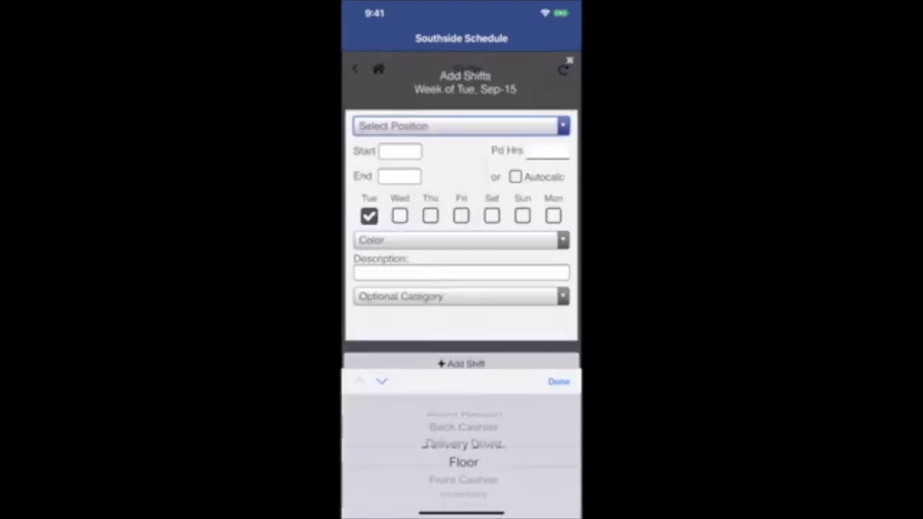
click(559, 381)
click(401, 151)
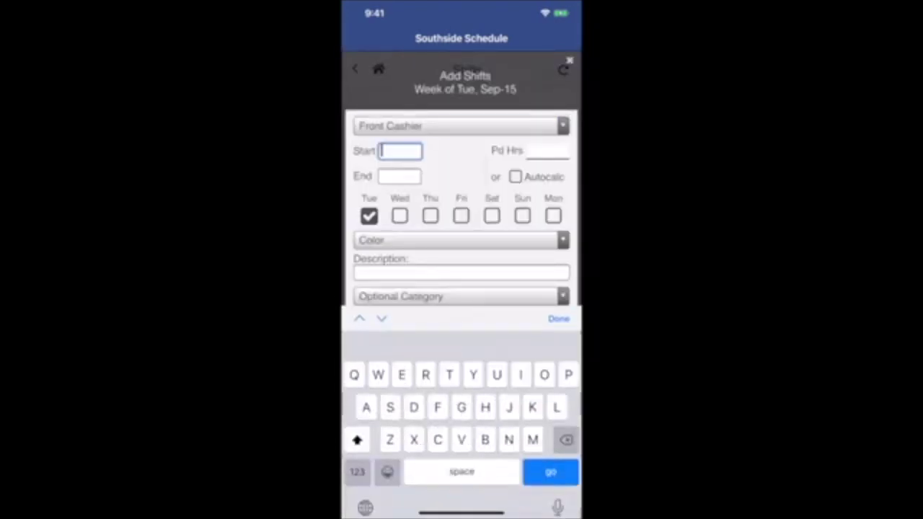
text(11a)
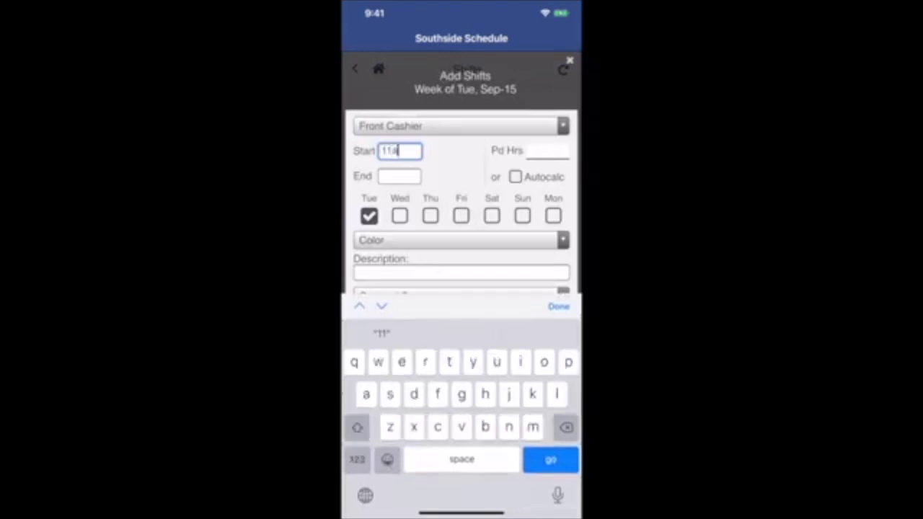
click(399, 176)
text(4p)
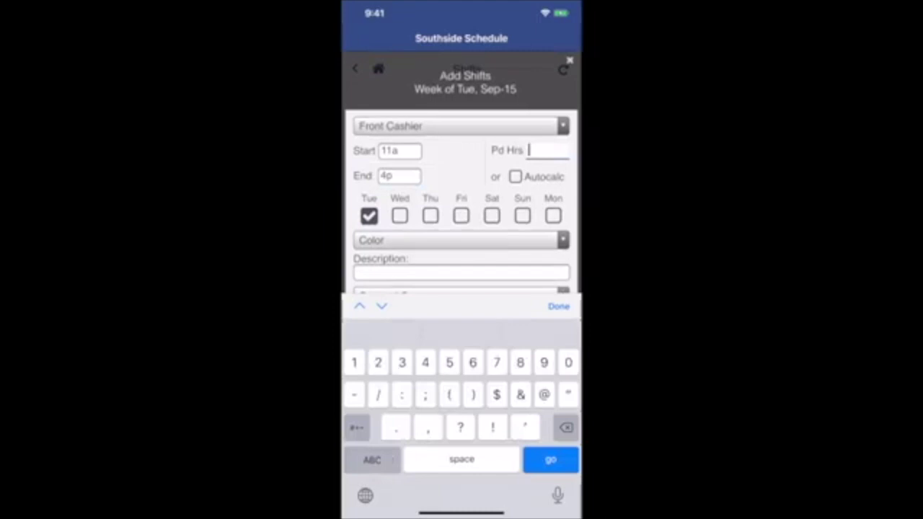
click(515, 177)
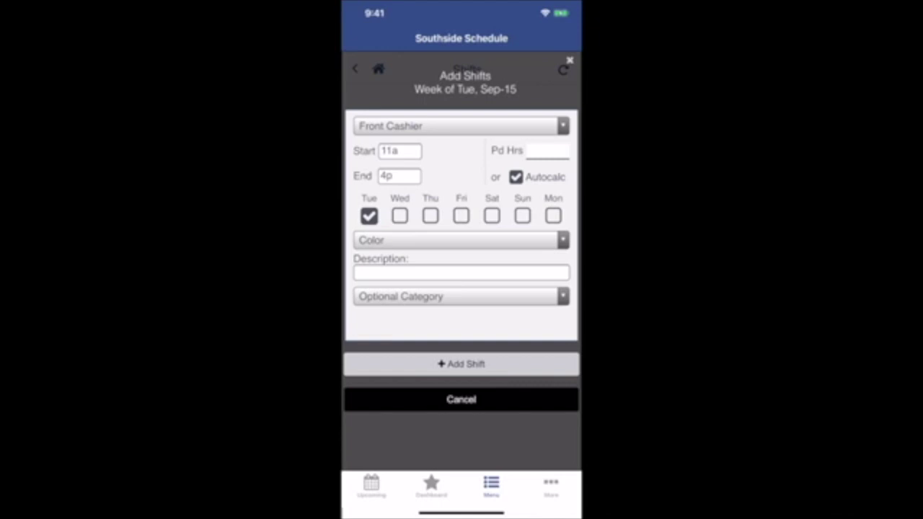
Set the new shift's color to purple and its description to "Special shift", then add the shift.
click(461, 240)
scroll(464, 453, down, 7)
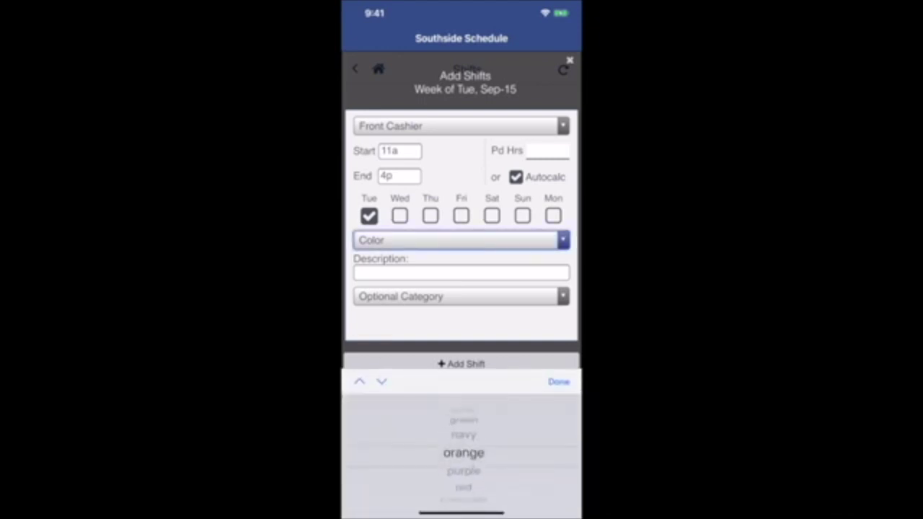
scroll(464, 453, down, 1)
click(558, 382)
click(461, 272)
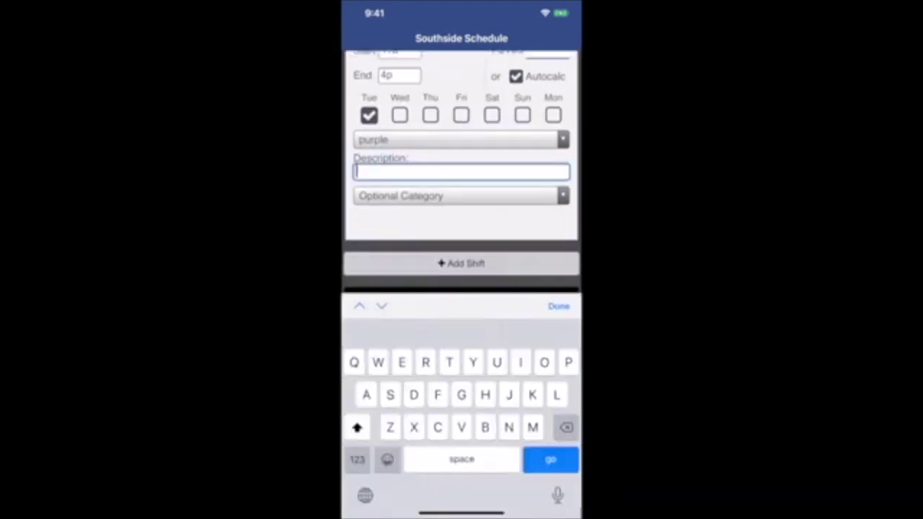
text(Special shift)
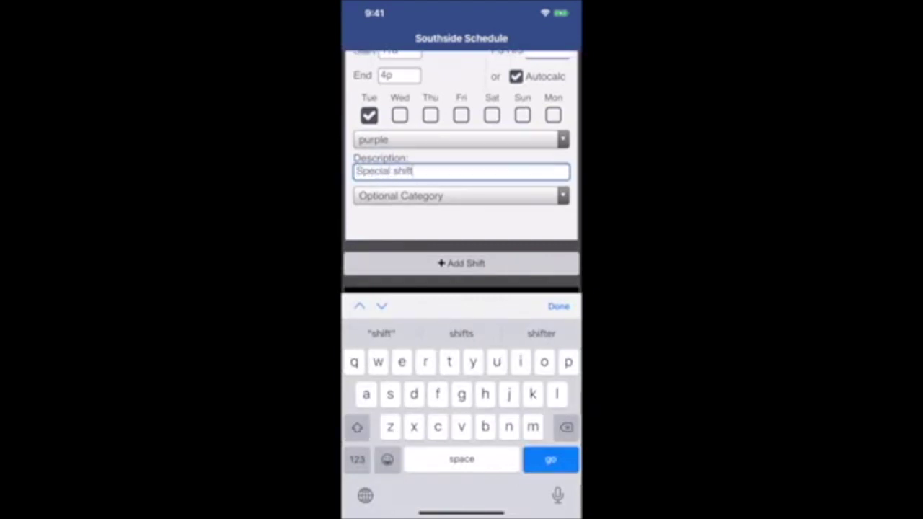
click(461, 264)
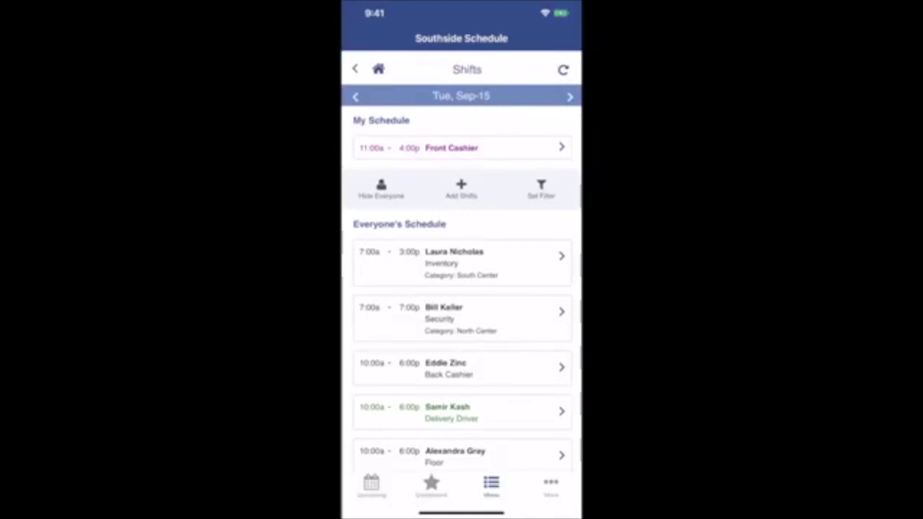
Change the end time of the new Tue, Sep-15 Front Cashier shift to 4:30, save it, and return to the app's home menu.
click(462, 147)
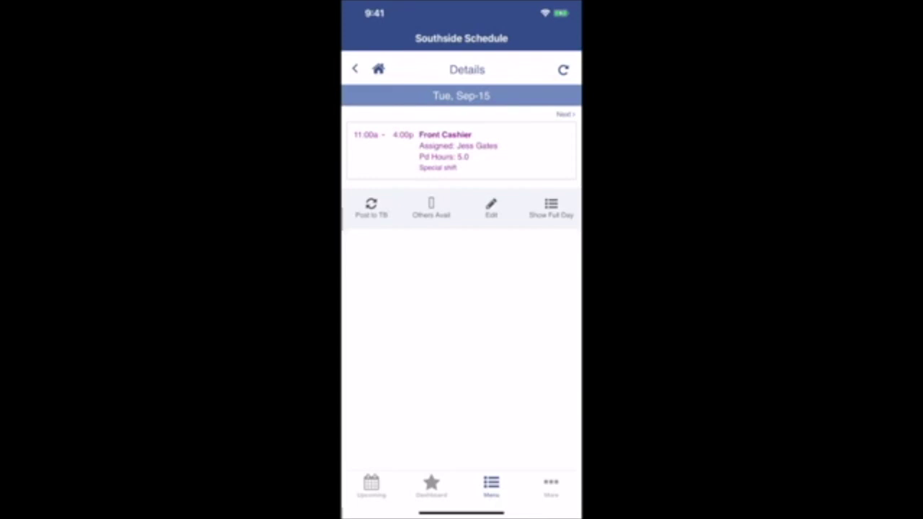
click(491, 207)
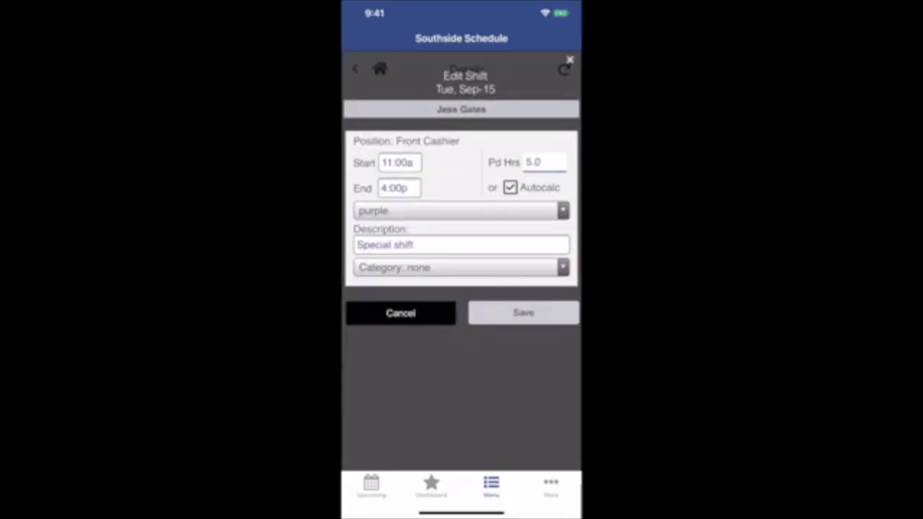
click(399, 187)
key(BackSpace)
key(BackSpace)
key(BackSpace)
text(30)
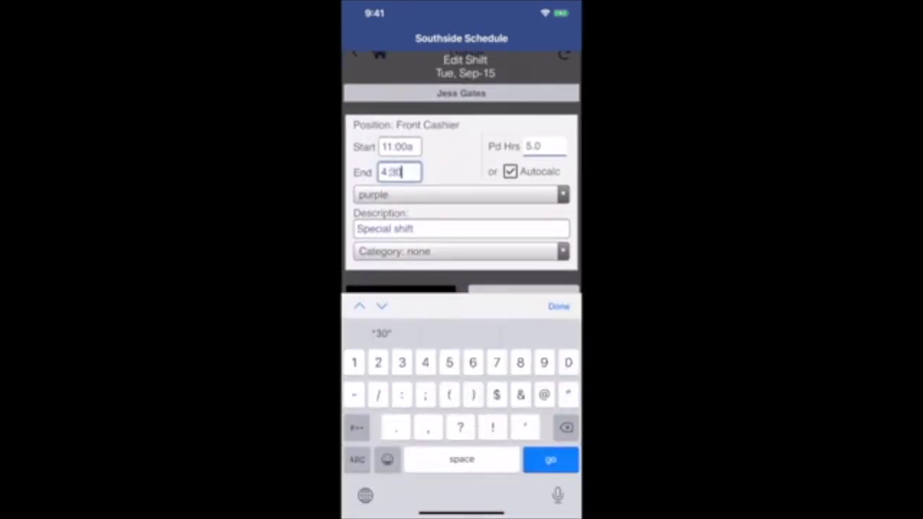
click(559, 307)
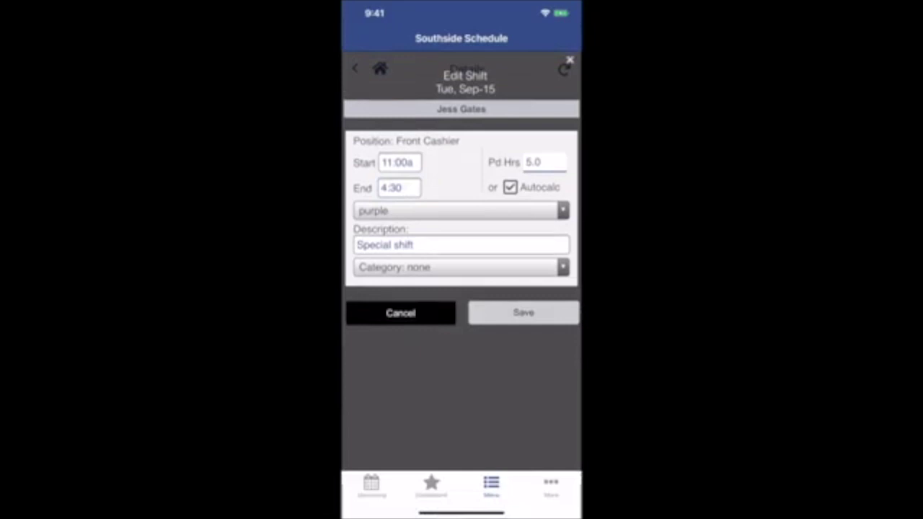
click(524, 312)
click(380, 67)
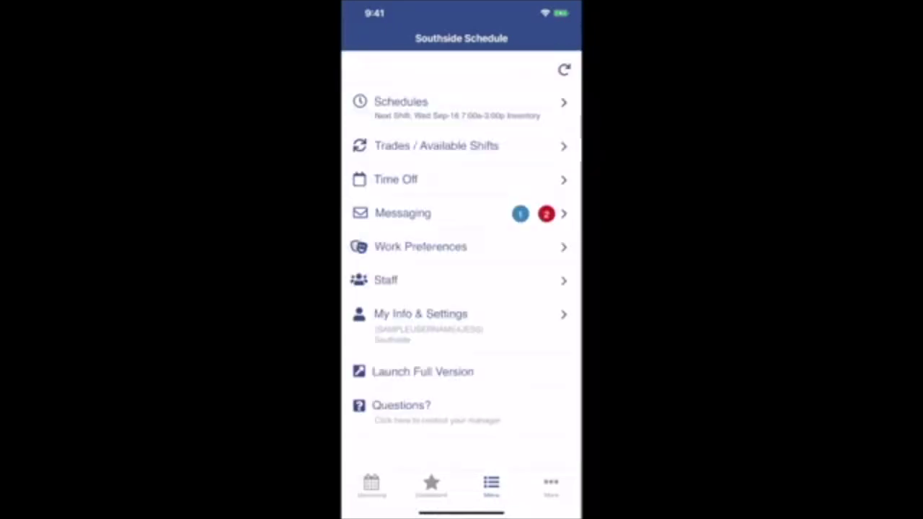